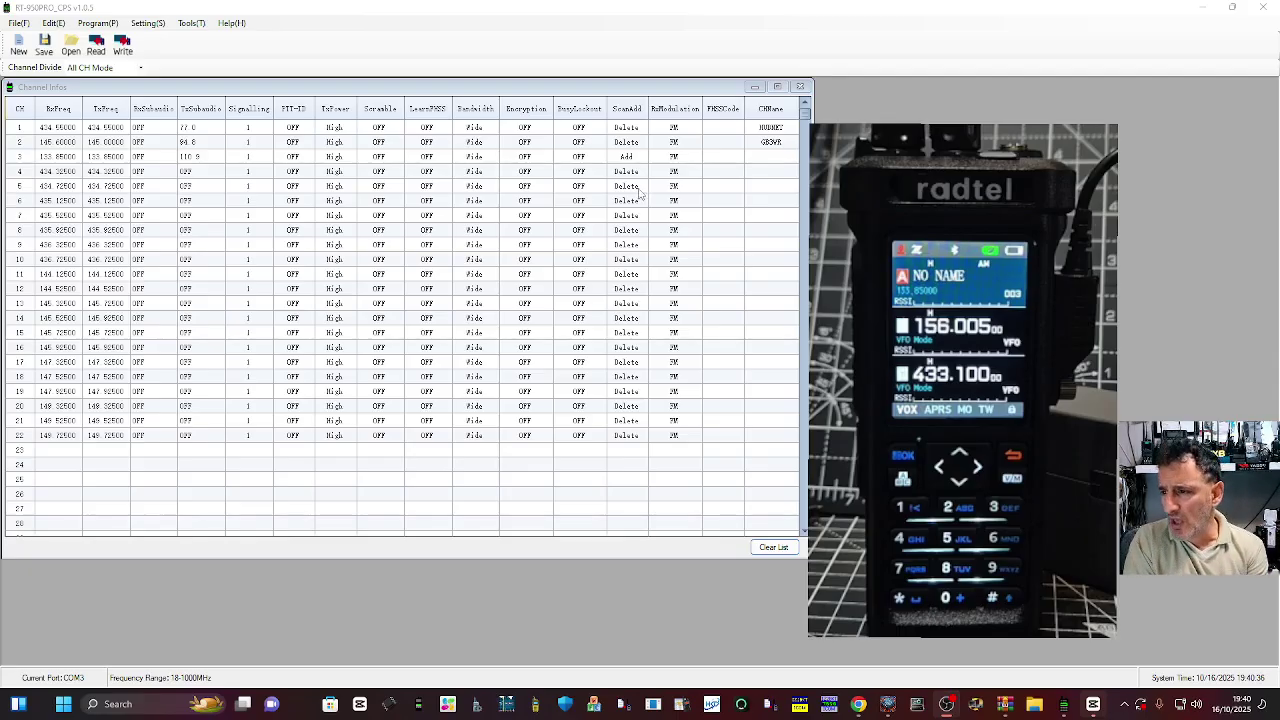
- Set ScanAdd to Add for channels 2, 1, 4 and 6
left_click(630, 143)
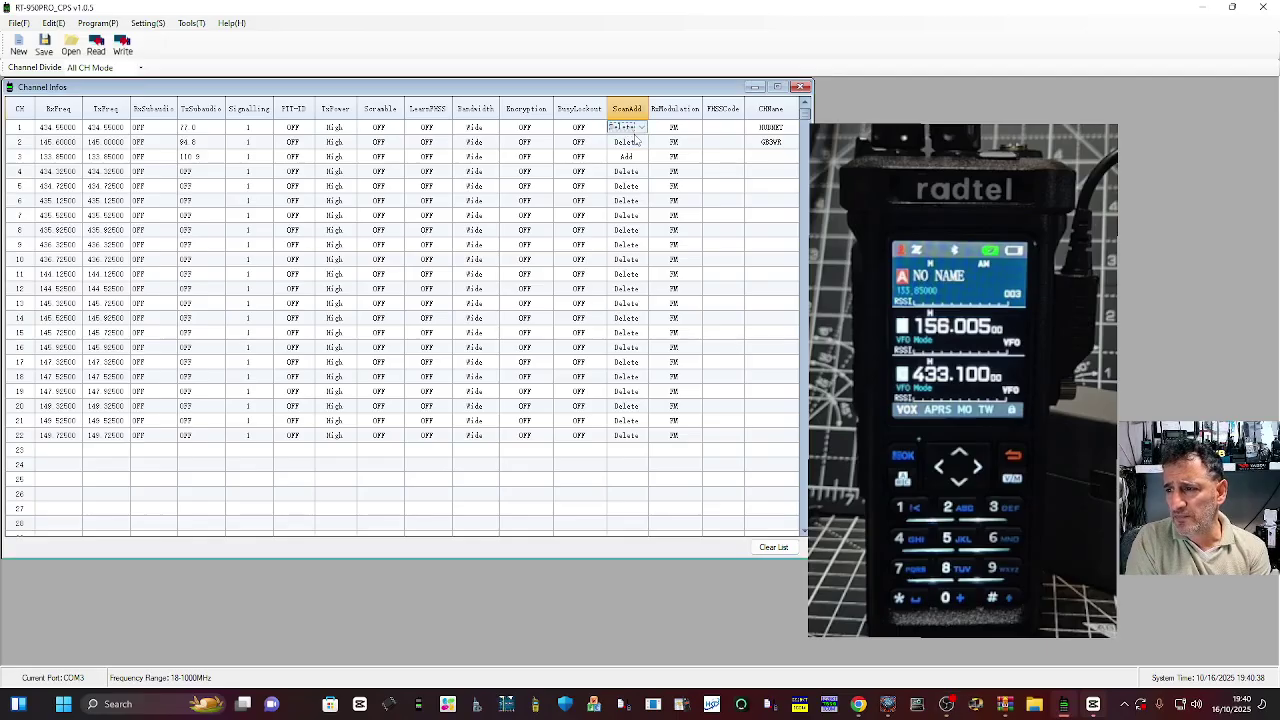
left_click(638, 142)
left_click(634, 162)
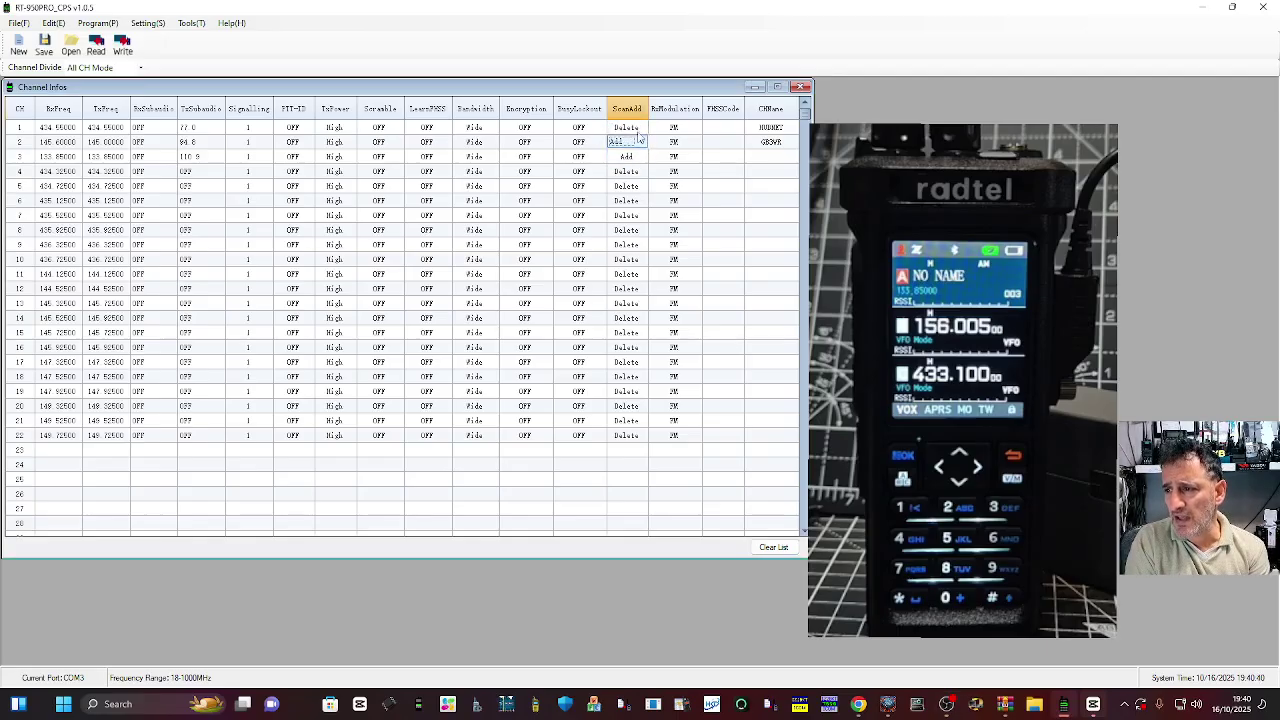
left_click(630, 127)
left_click(642, 127)
left_click(640, 146)
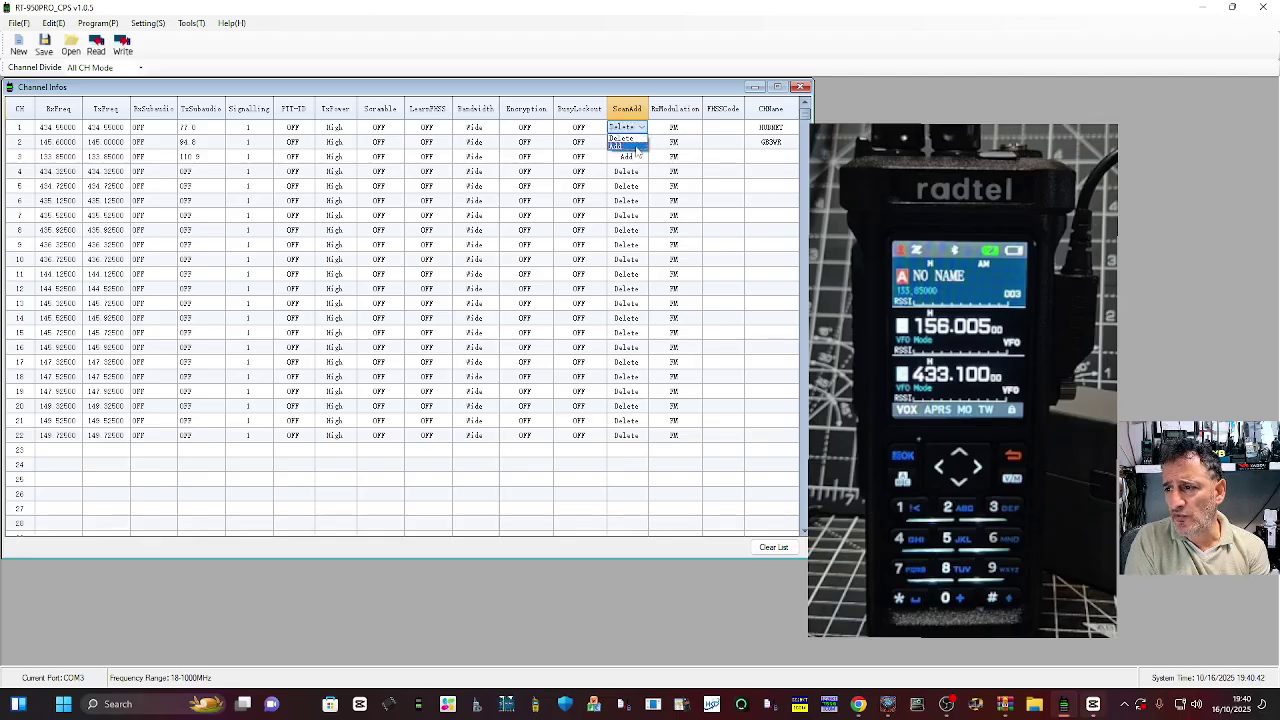
left_click(640, 171)
left_click(642, 171)
left_click(641, 180)
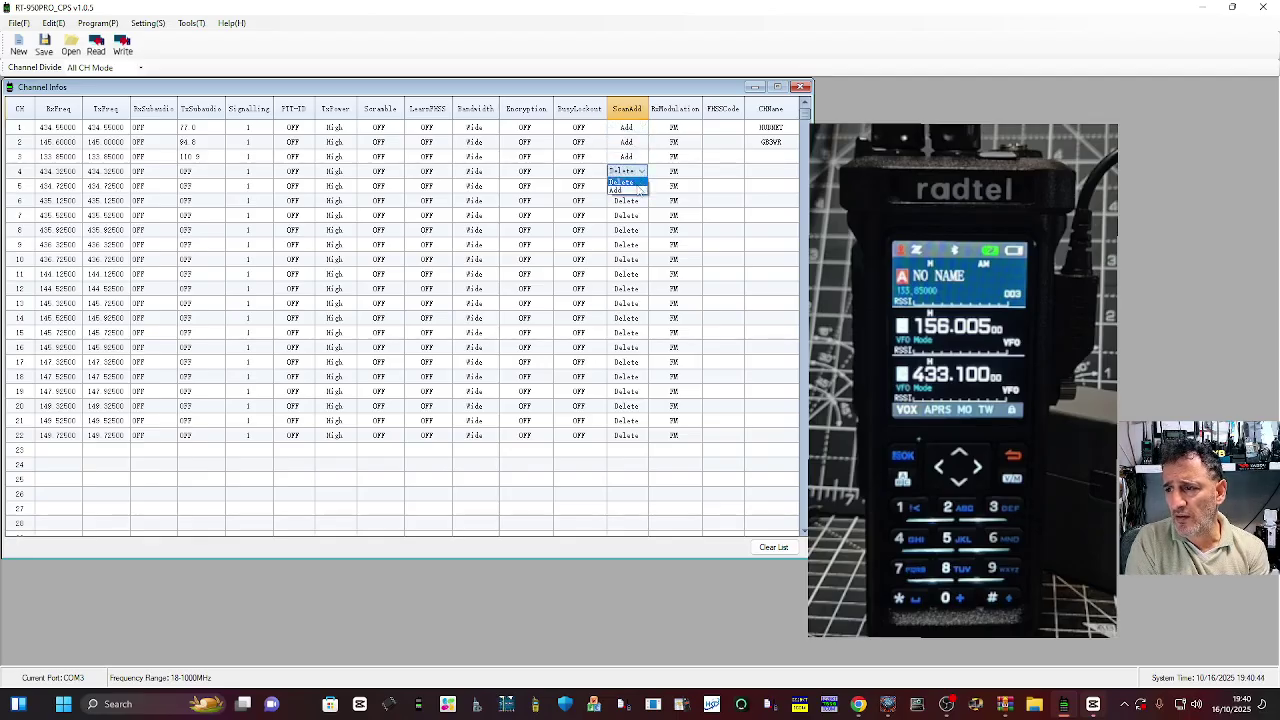
left_click(641, 202)
left_click(641, 204)
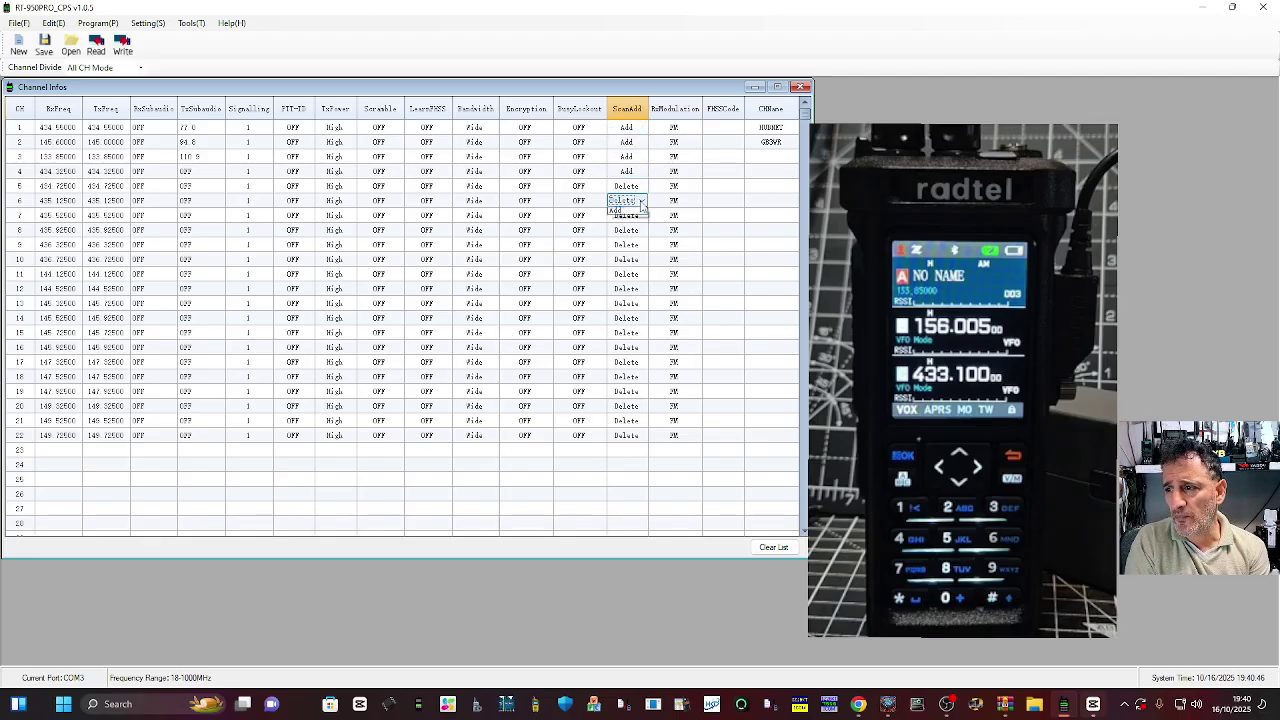
left_click(641, 212)
- Set ScanAdd to Add for channels 7, 8 and 9
left_click(642, 217)
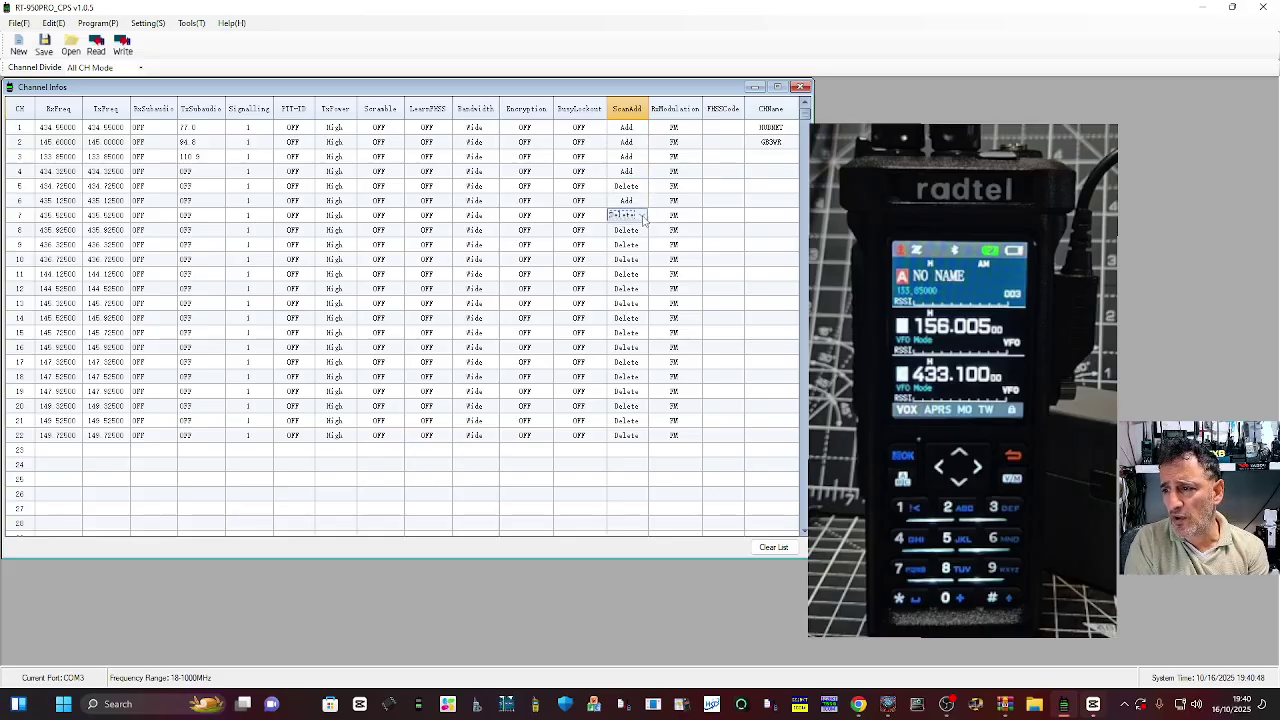
left_click(643, 217)
left_click(643, 226)
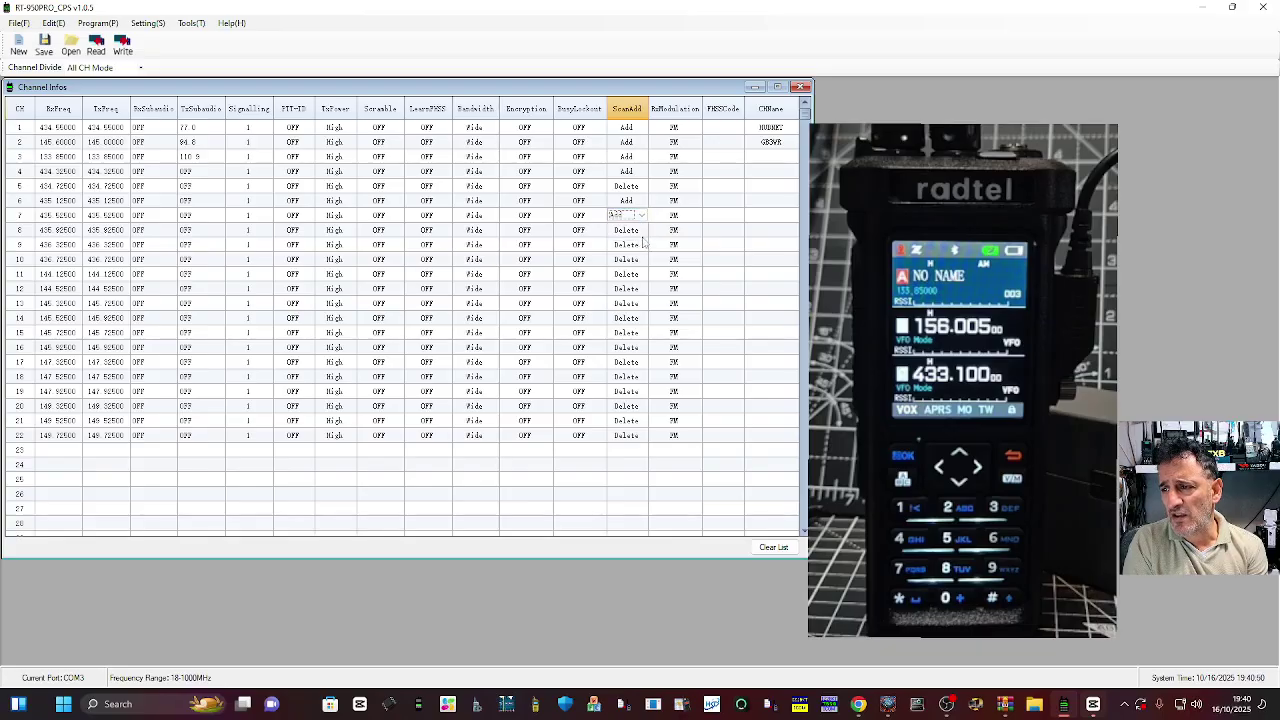
left_click(643, 232)
left_click(642, 232)
left_click(642, 242)
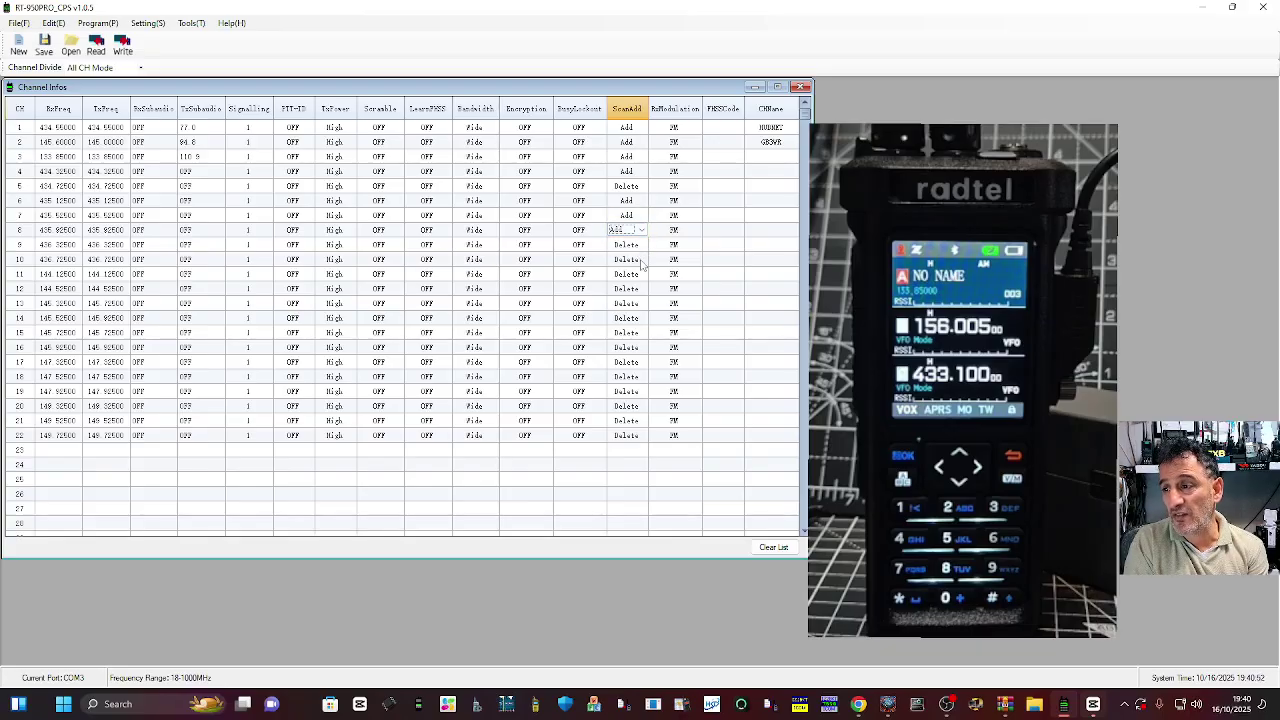
left_click(642, 246)
left_click(642, 246)
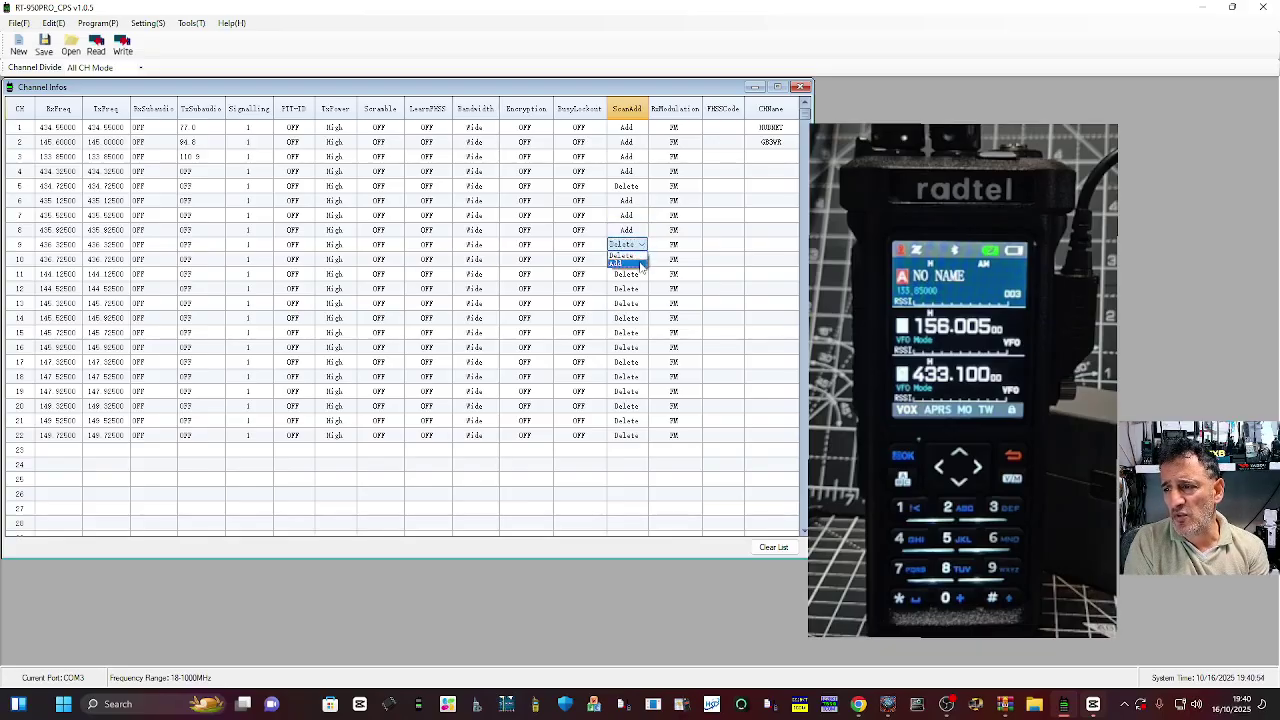
left_click(645, 260)
- Set ScanAdd to Add for channels 10, 11 and 5
left_click(640, 260)
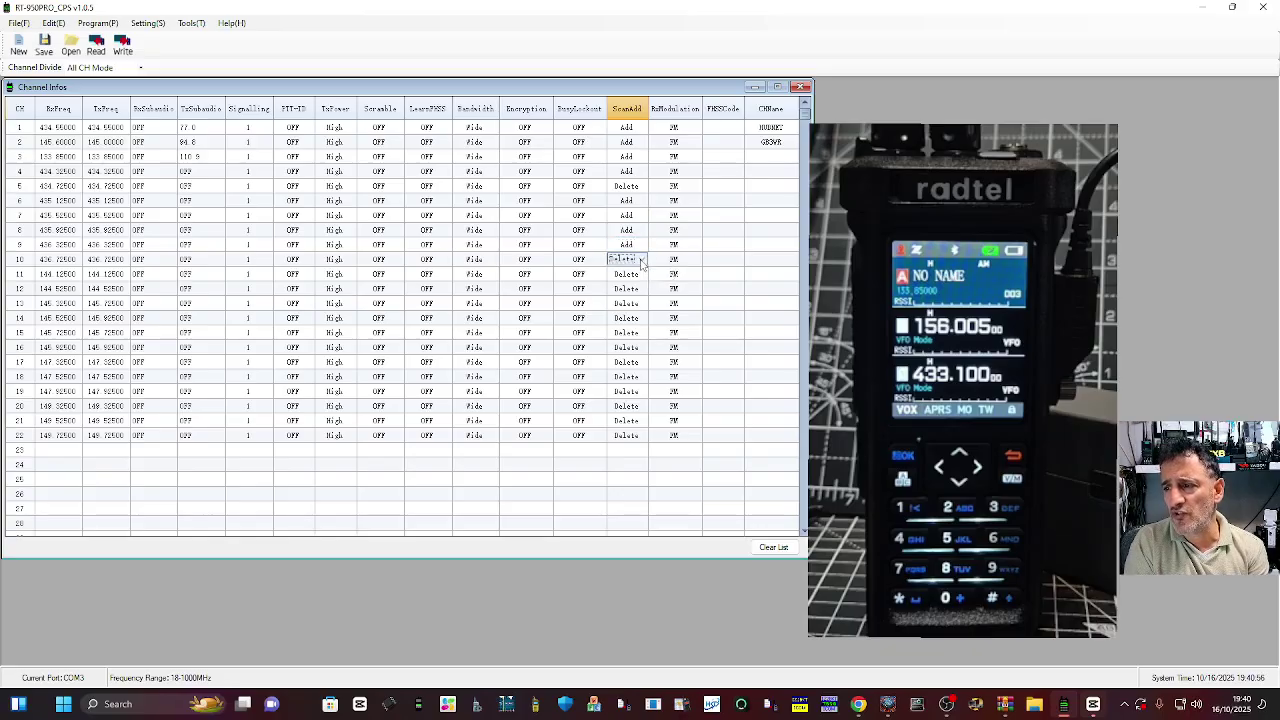
left_click(642, 260)
left_click(643, 276)
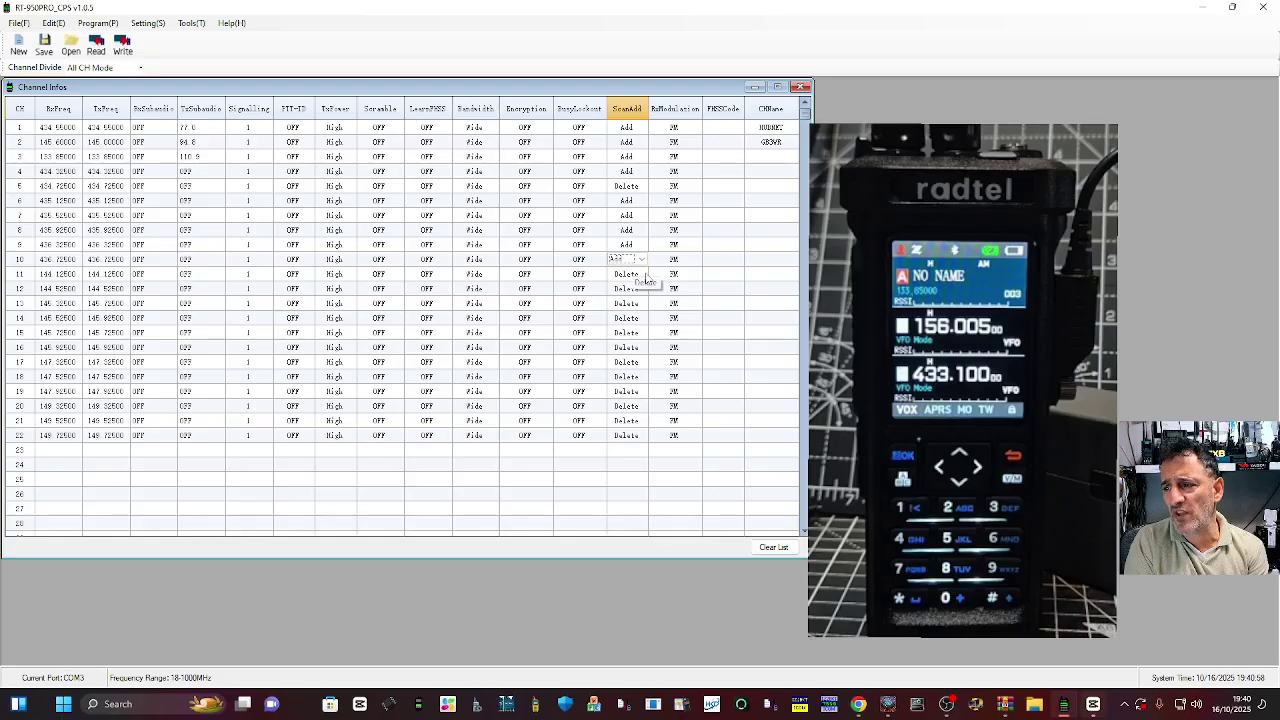
left_click(641, 274)
left_click(642, 274)
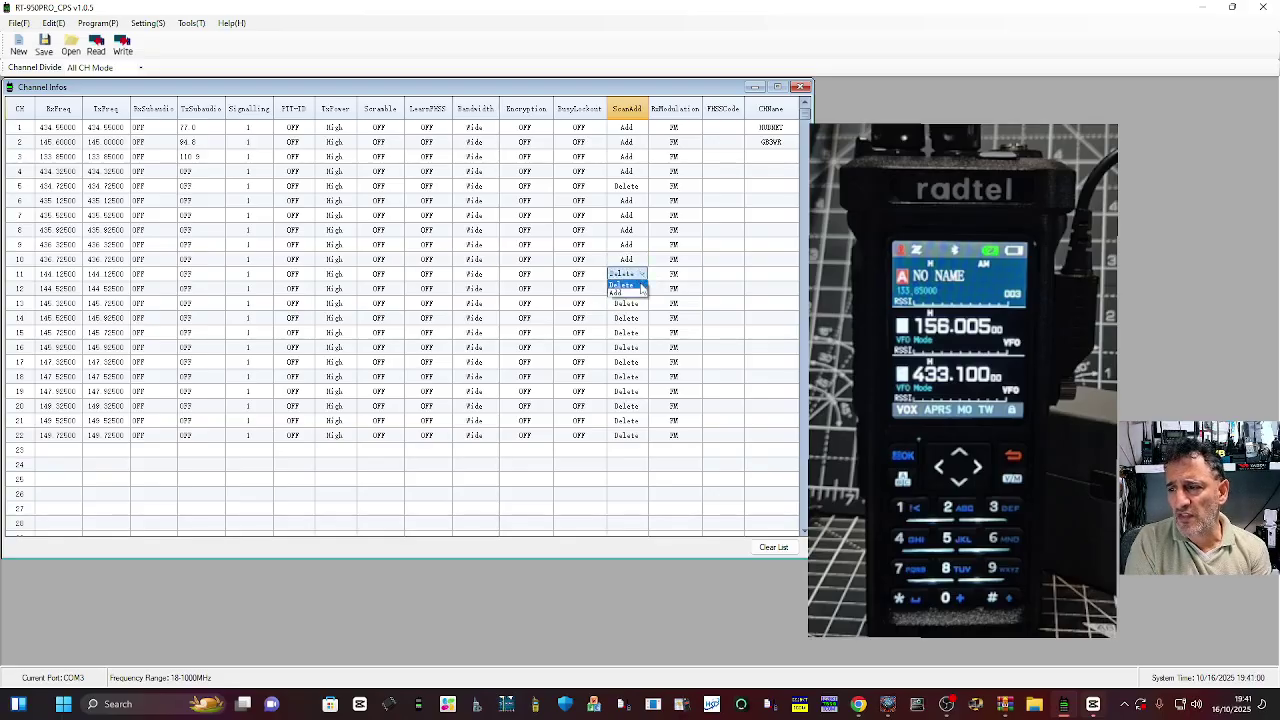
left_click(641, 293)
left_click(640, 187)
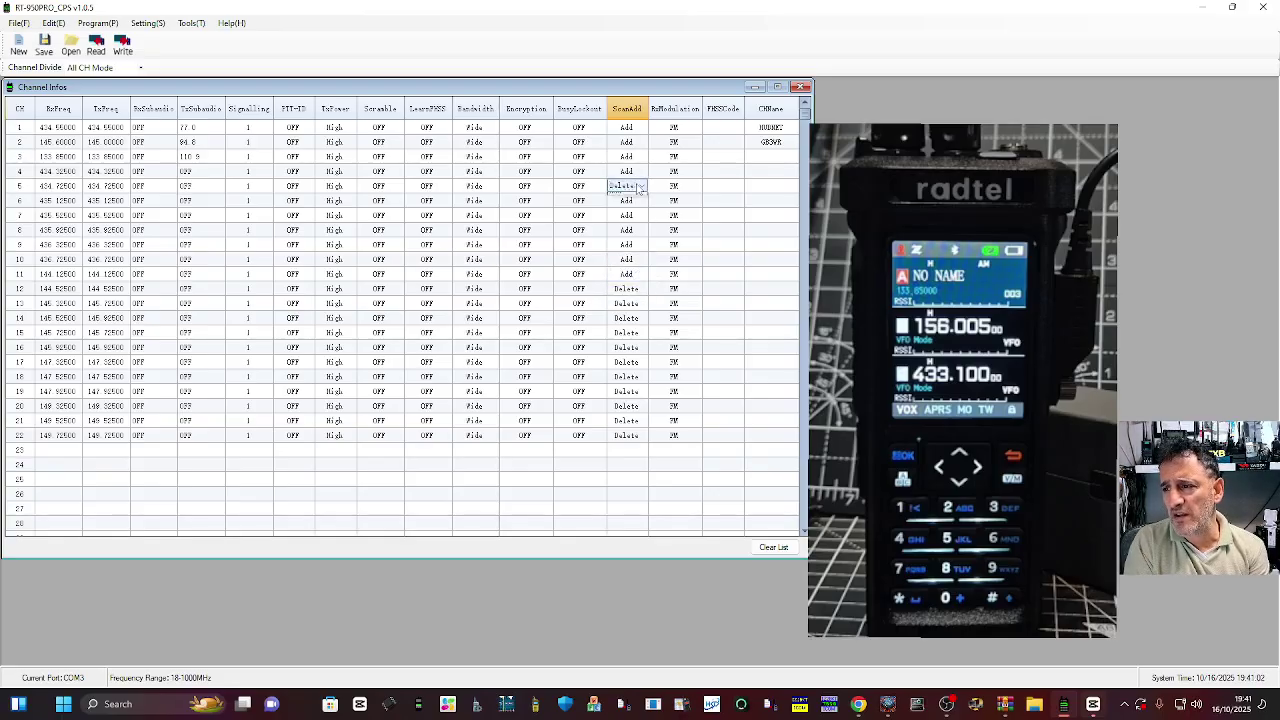
left_click(641, 187)
left_click(630, 205)
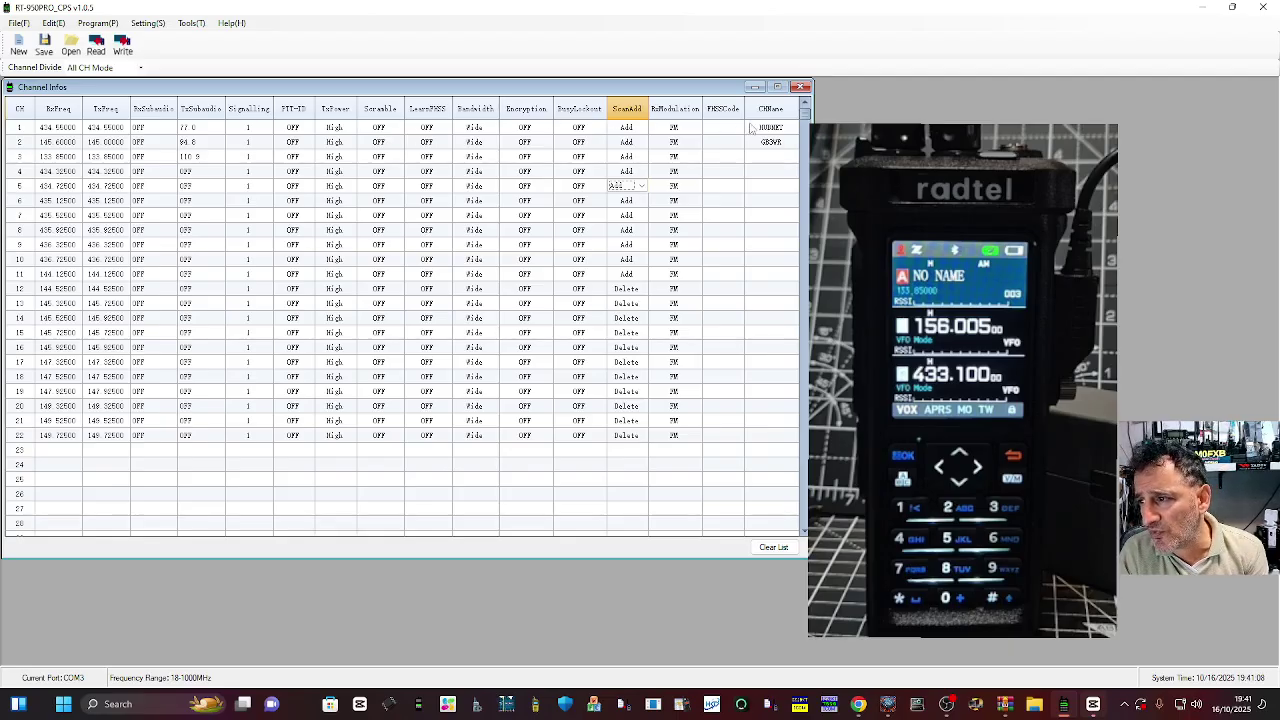
- Check the receive modulation of channels 1 and 2, leaving channel 1 on FM
left_click(683, 127)
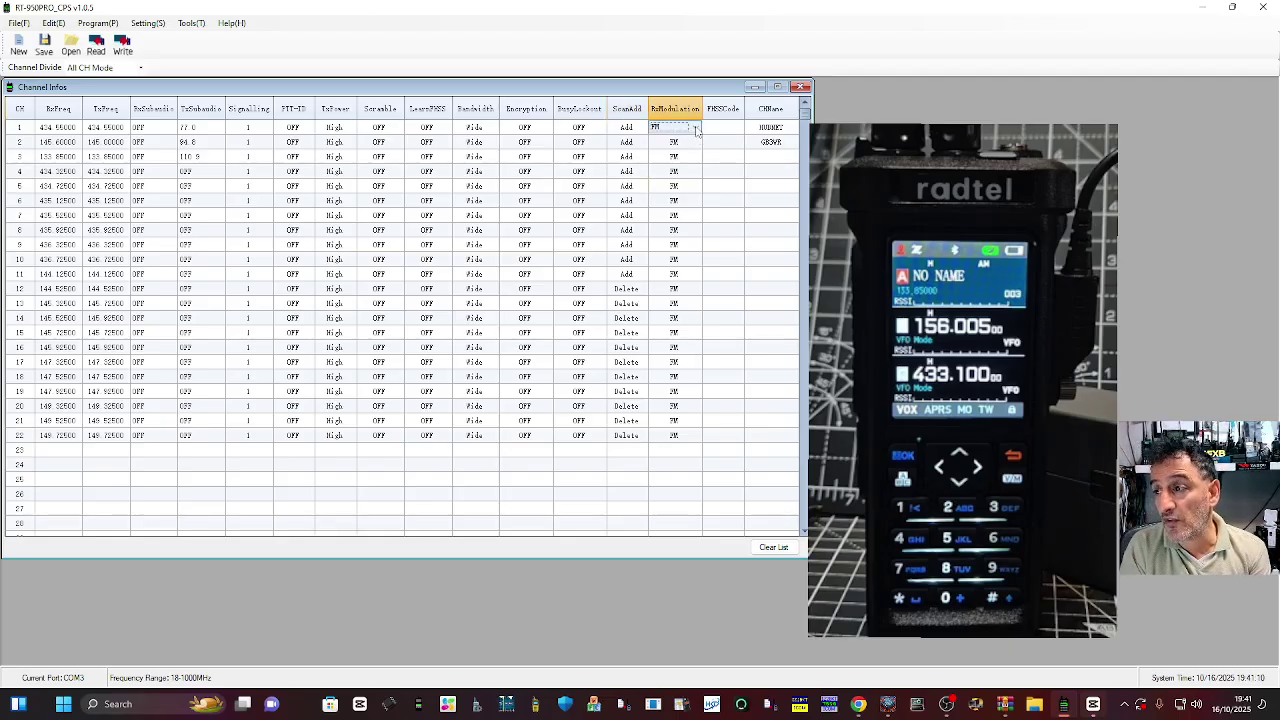
left_click(683, 127)
left_click(683, 127)
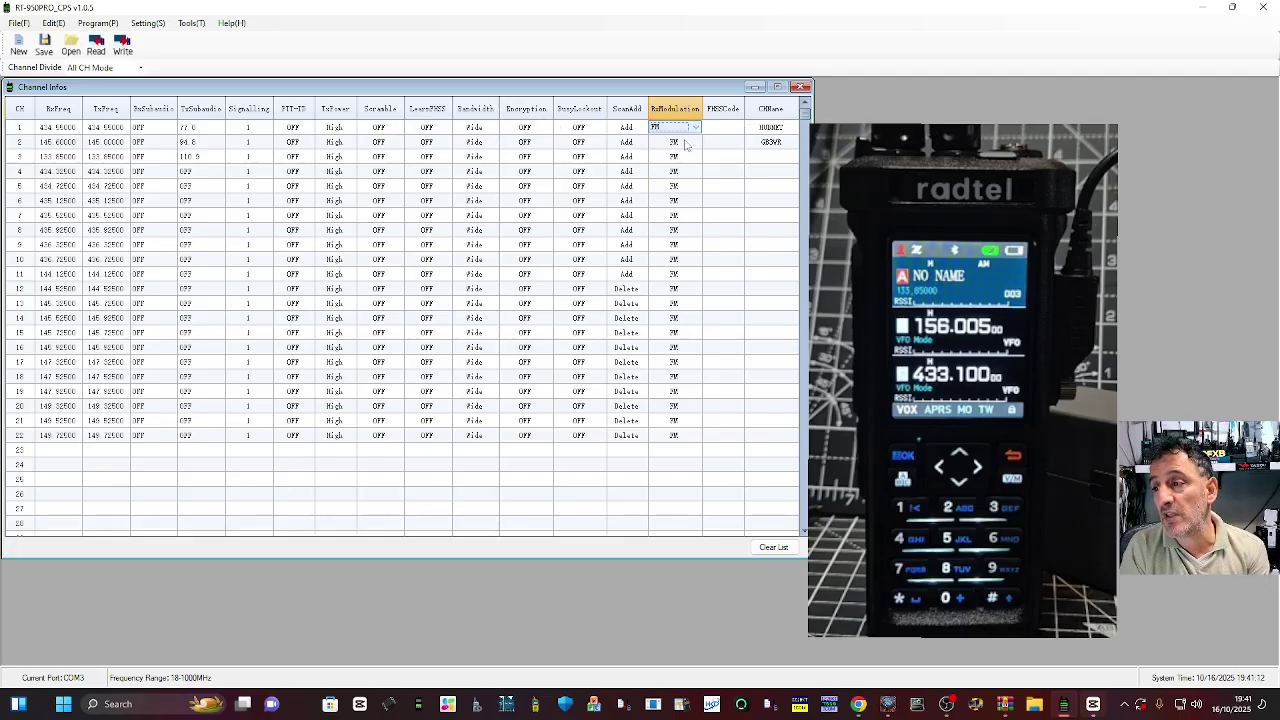
left_click(686, 142)
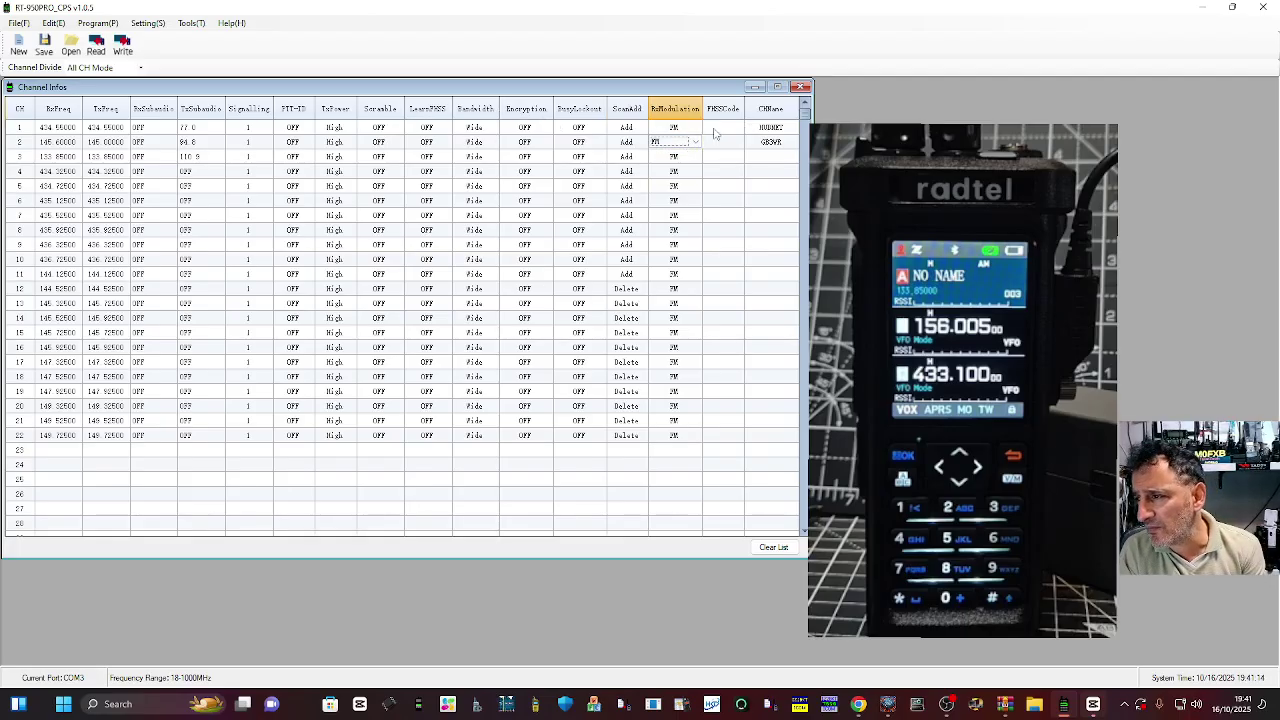
- Name channel 3 'air', channel 7 'EEE', and channels 9 and 8 'UUU'
left_click(765, 157)
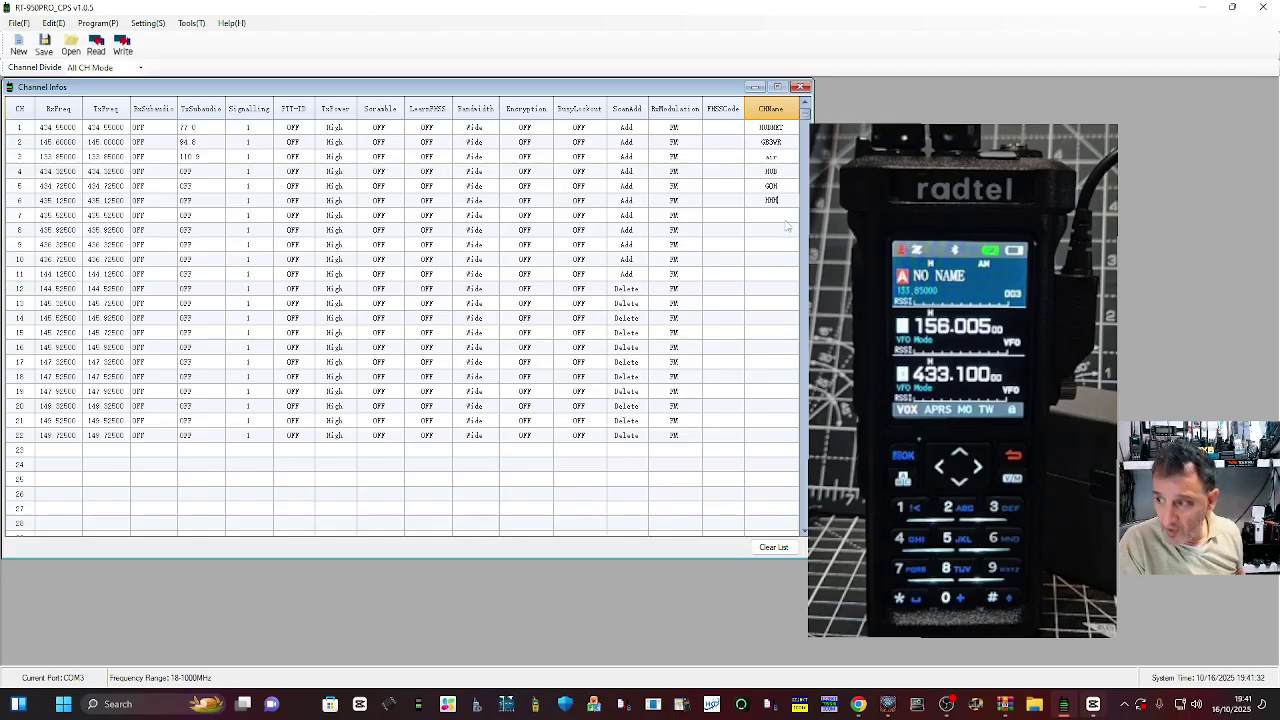
left_click(785, 216)
type("EEE")
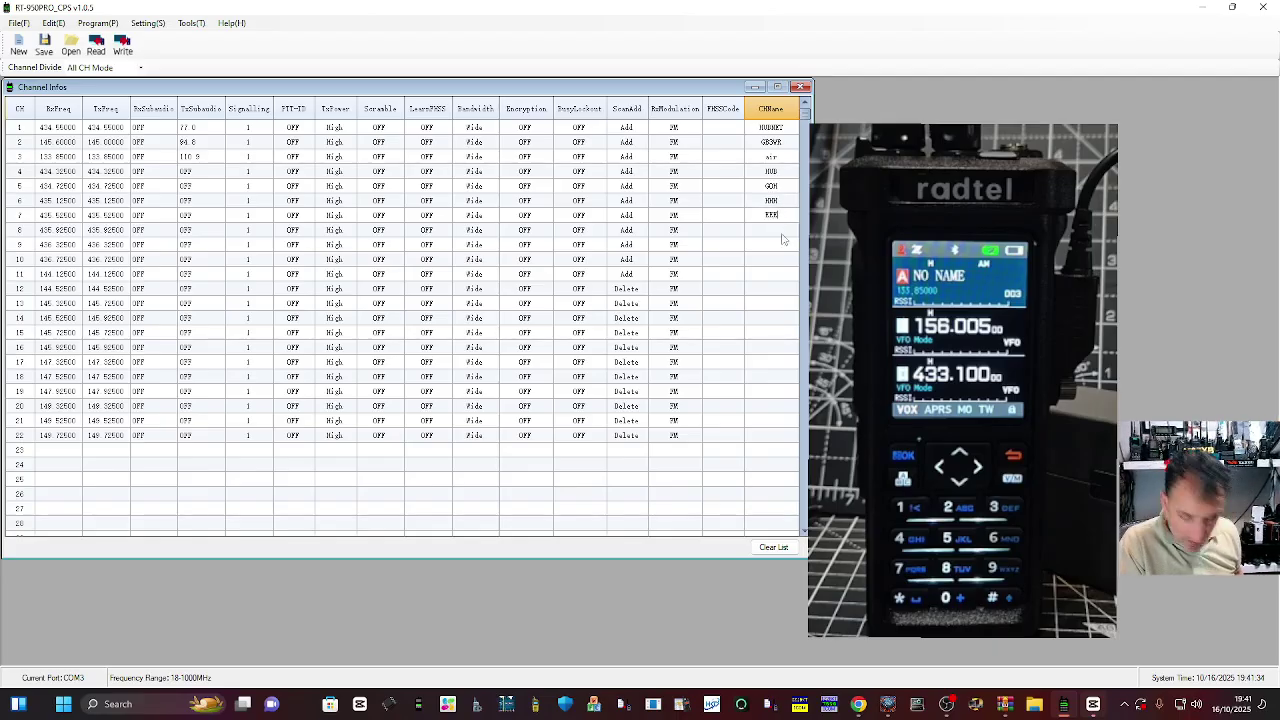
left_click(785, 244)
type("UUU")
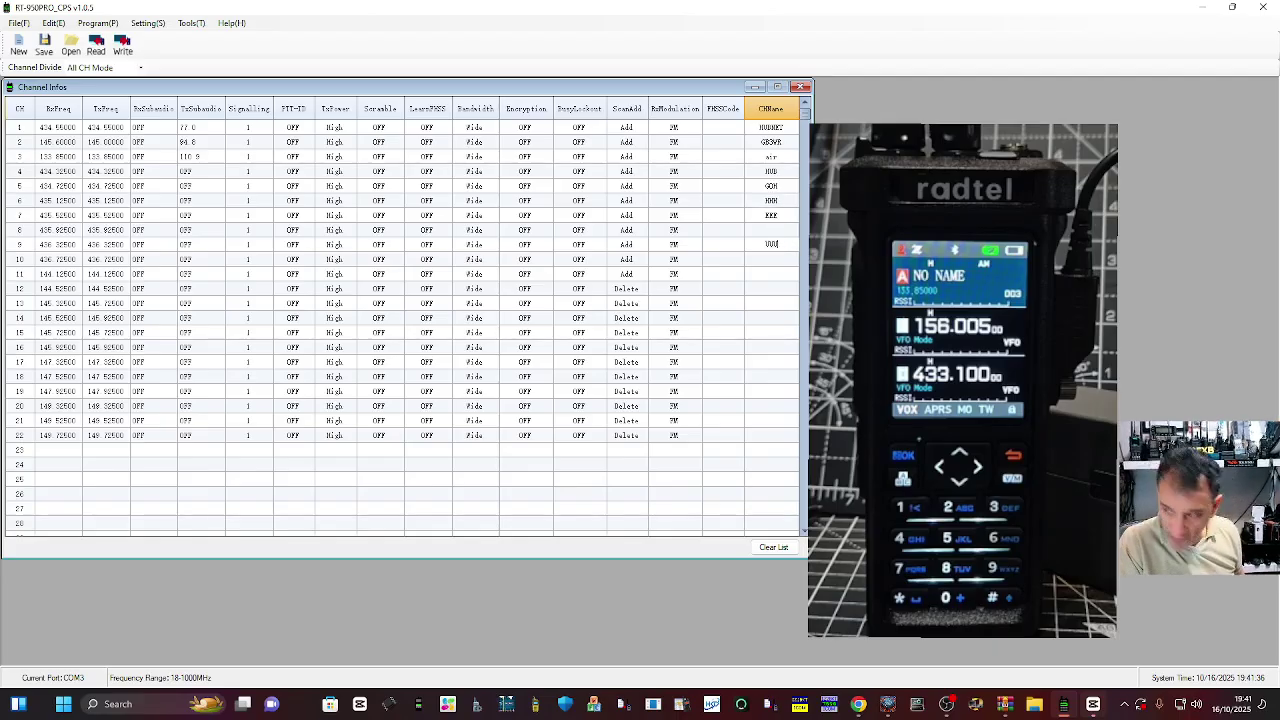
left_click(785, 230)
type("U")
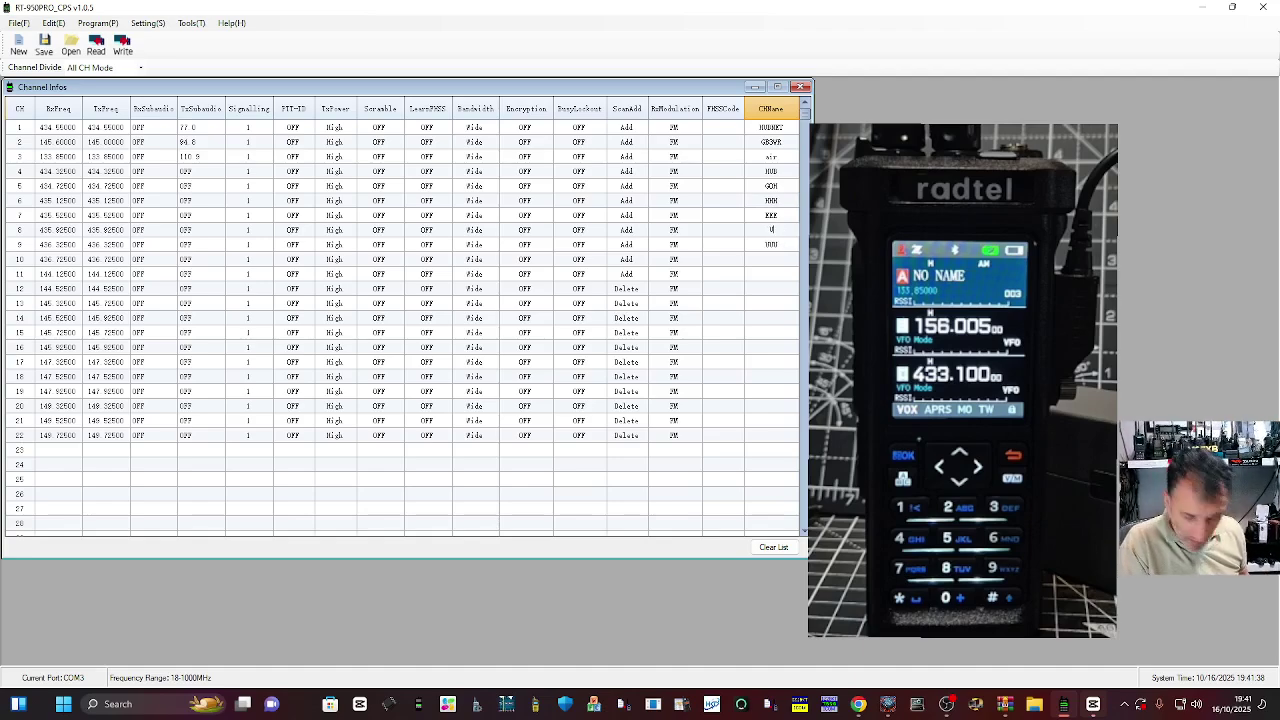
type("UU")
- Write the channel table to the radio with Program > Write Data and acknowledge the success message
left_click(98, 22)
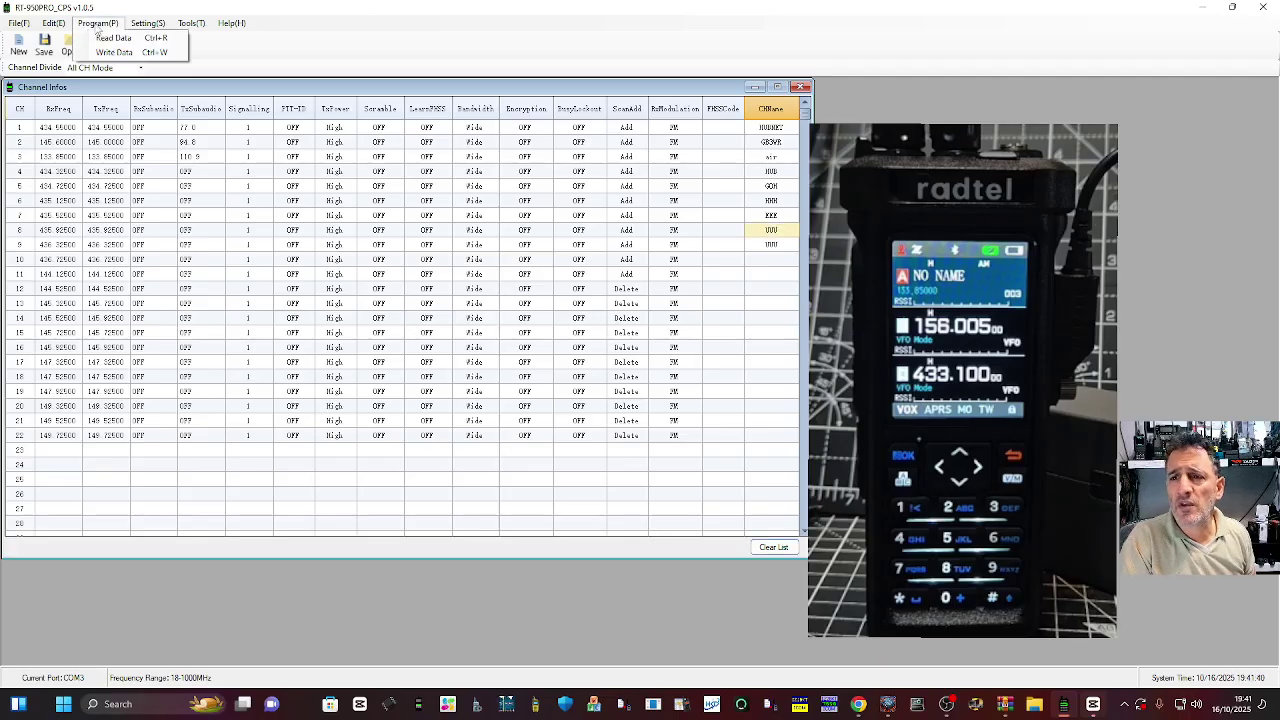
left_click(110, 52)
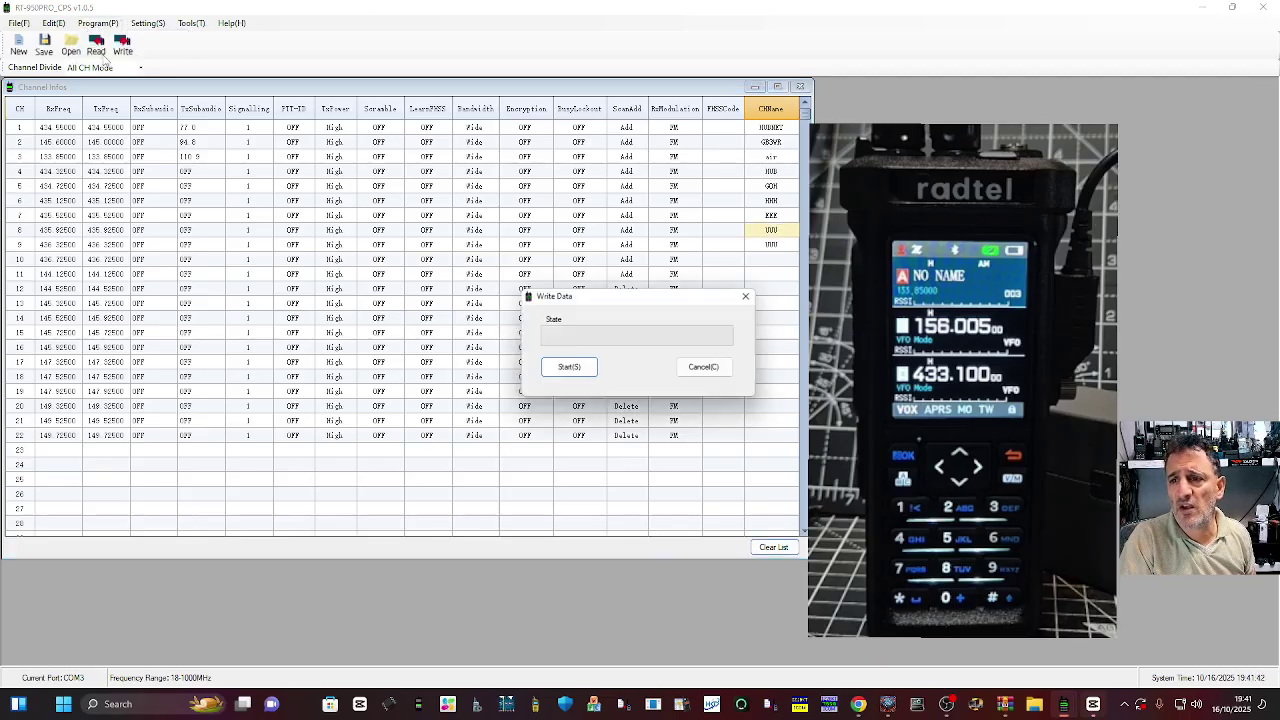
left_click(569, 367)
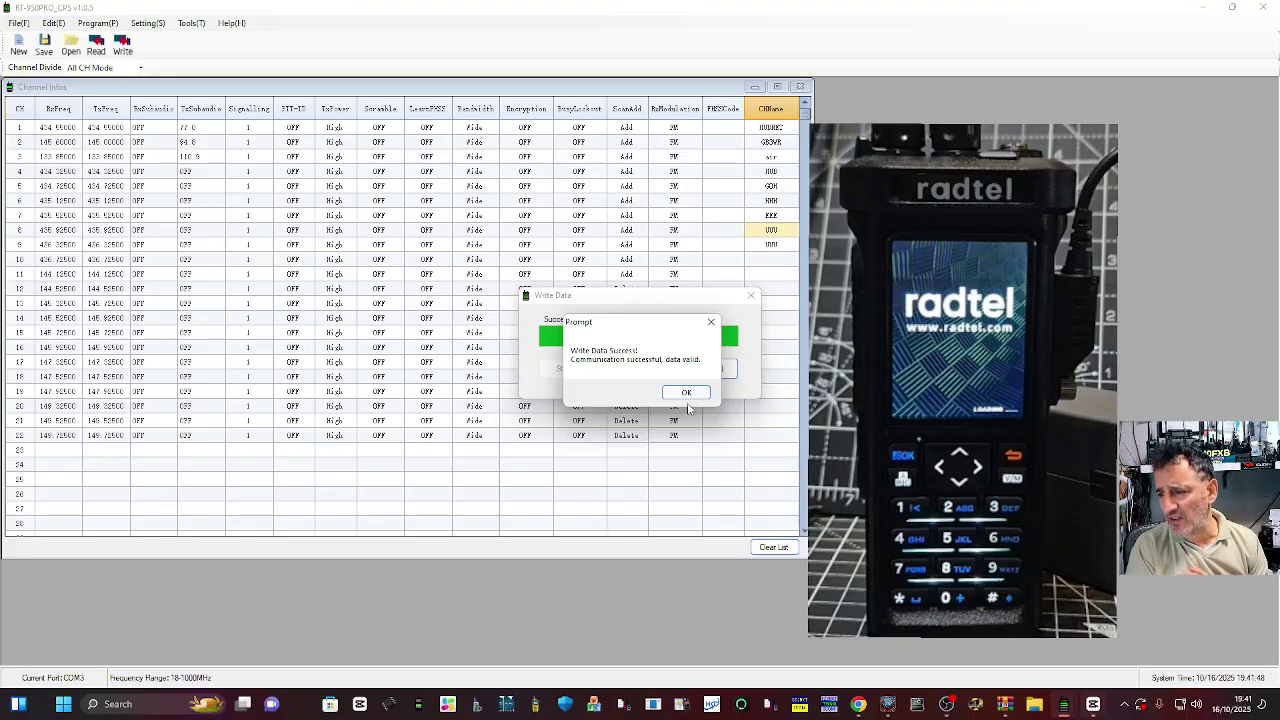
left_click(686, 392)
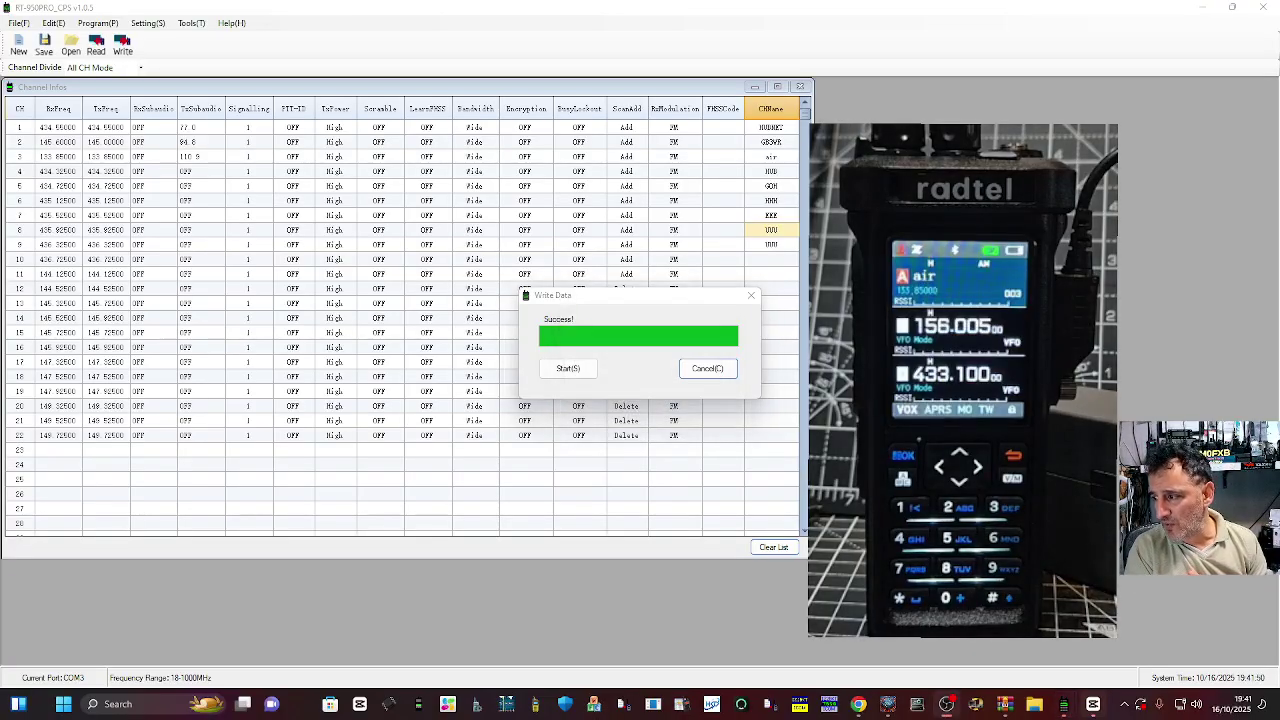